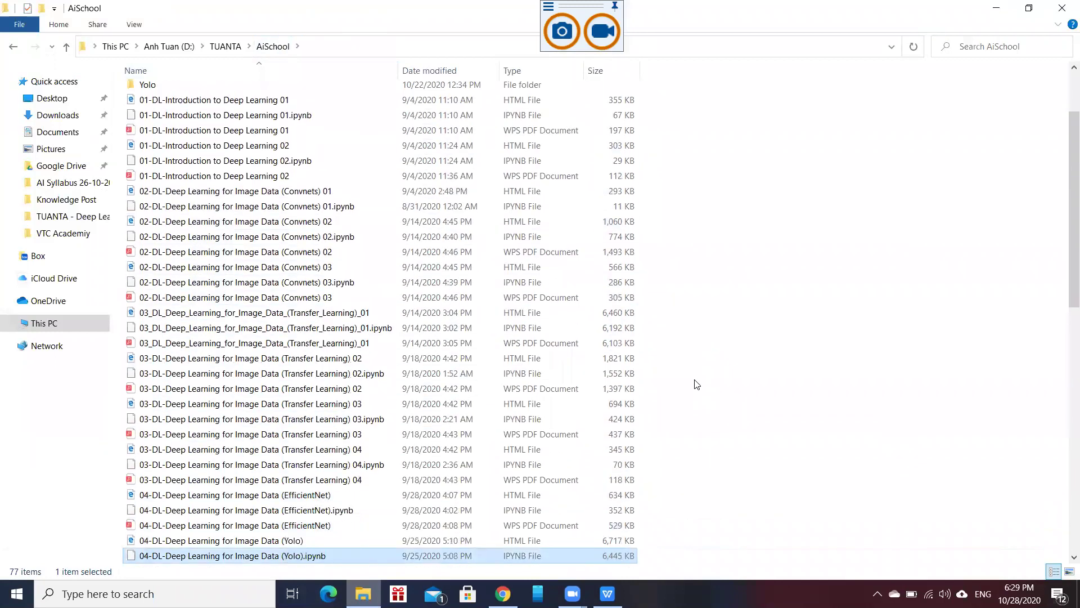
- Open the AI School Deep Learning 02 worksheet file from the AiSchool folder
key(Down)
key(End)
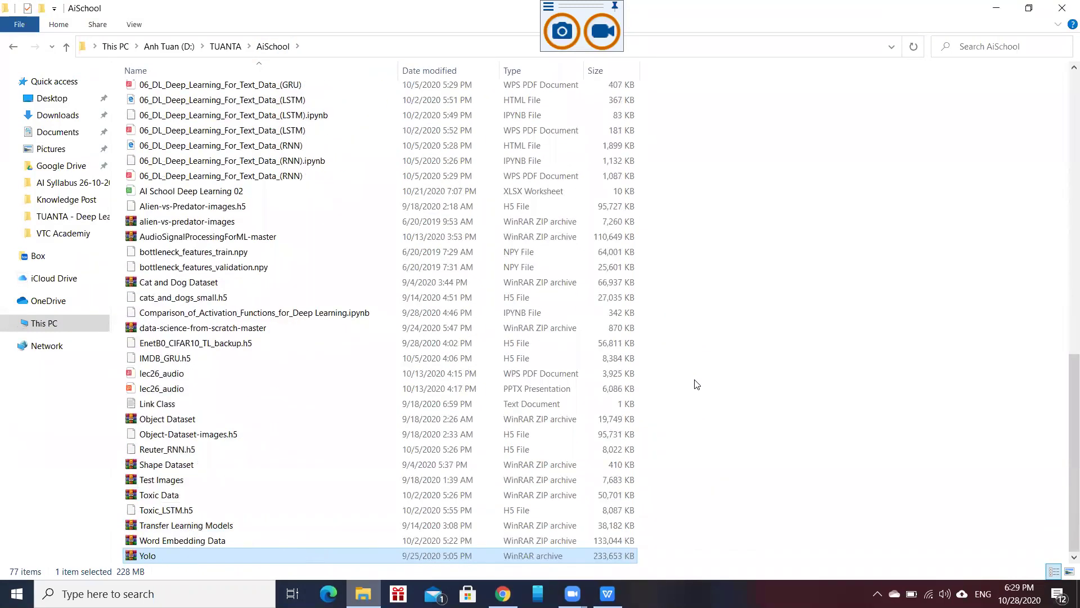
double_click(231, 195)
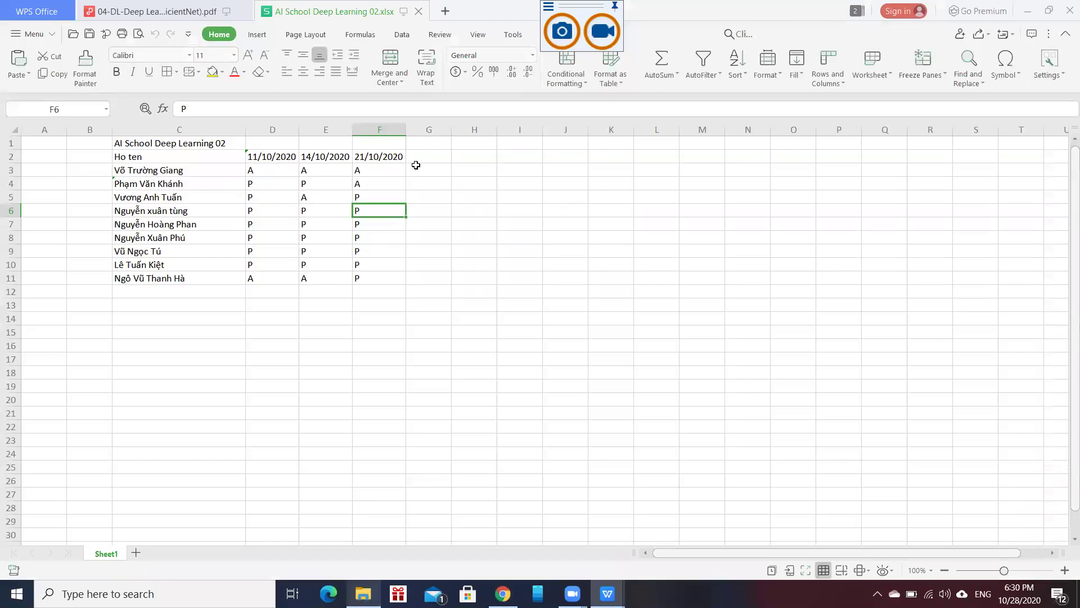
- Enter the date 28/10/2020 as a new attendance header in G2 and widen column G to fit it
click(429, 159)
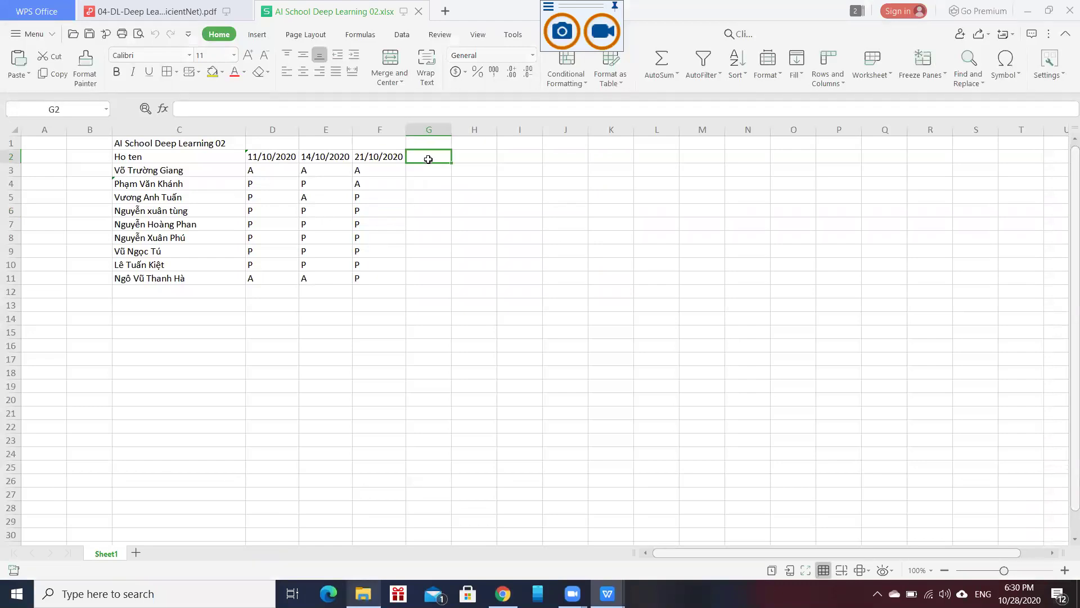
text(28/10/2020)
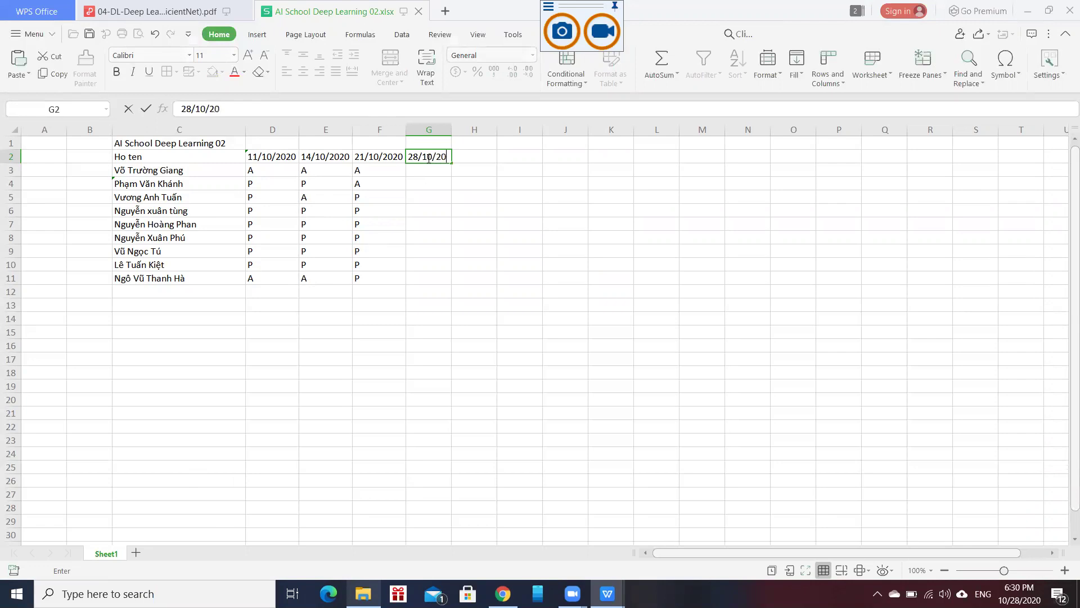
key(Return)
drag(453, 130, 465, 129)
click(450, 195)
click(453, 170)
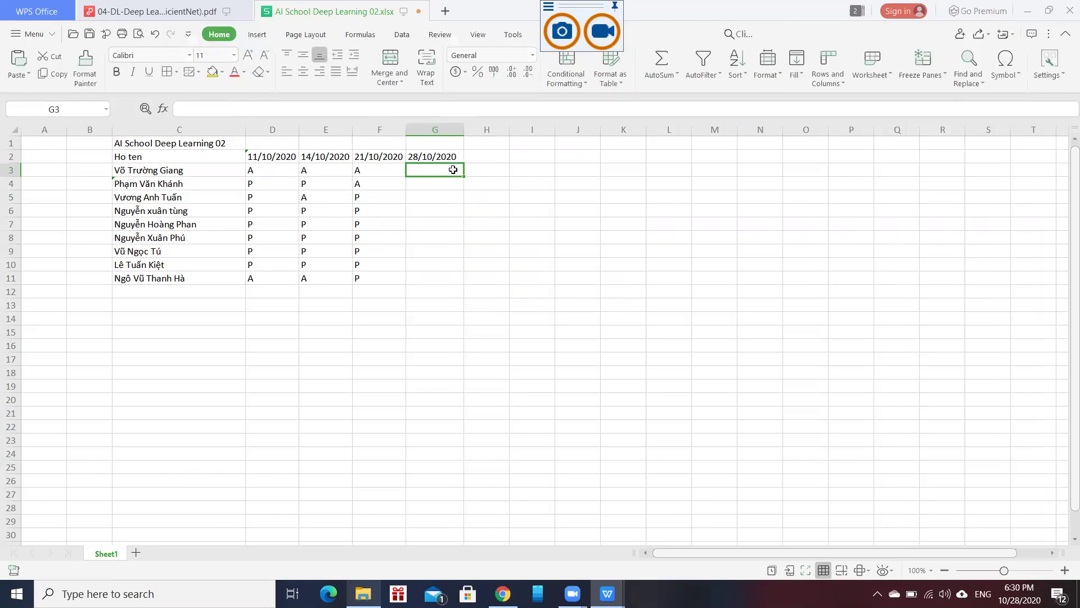
click(476, 200)
click(447, 169)
click(637, 279)
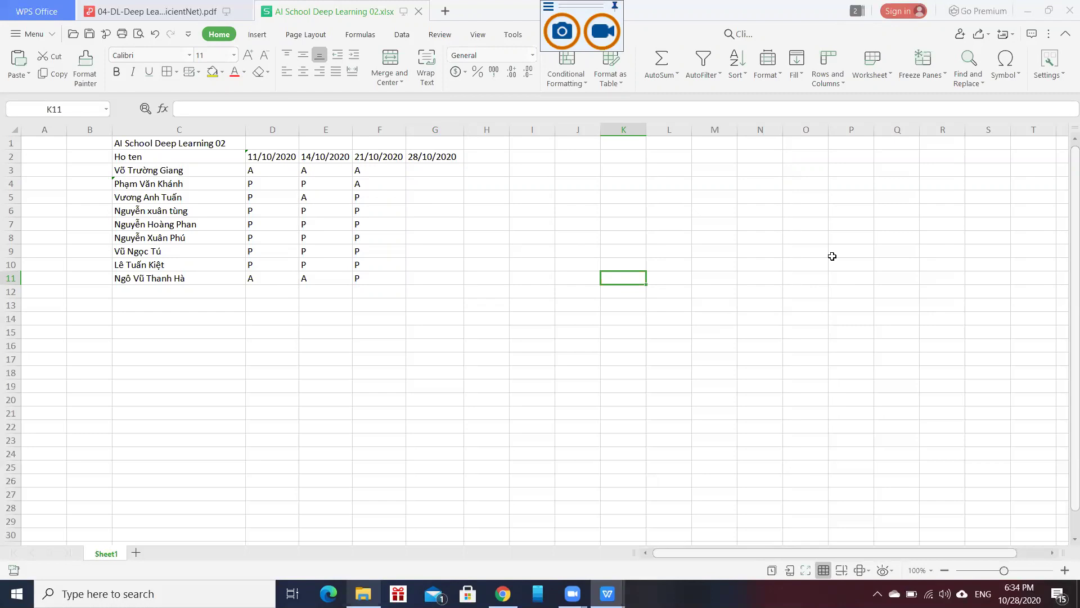
click(482, 261)
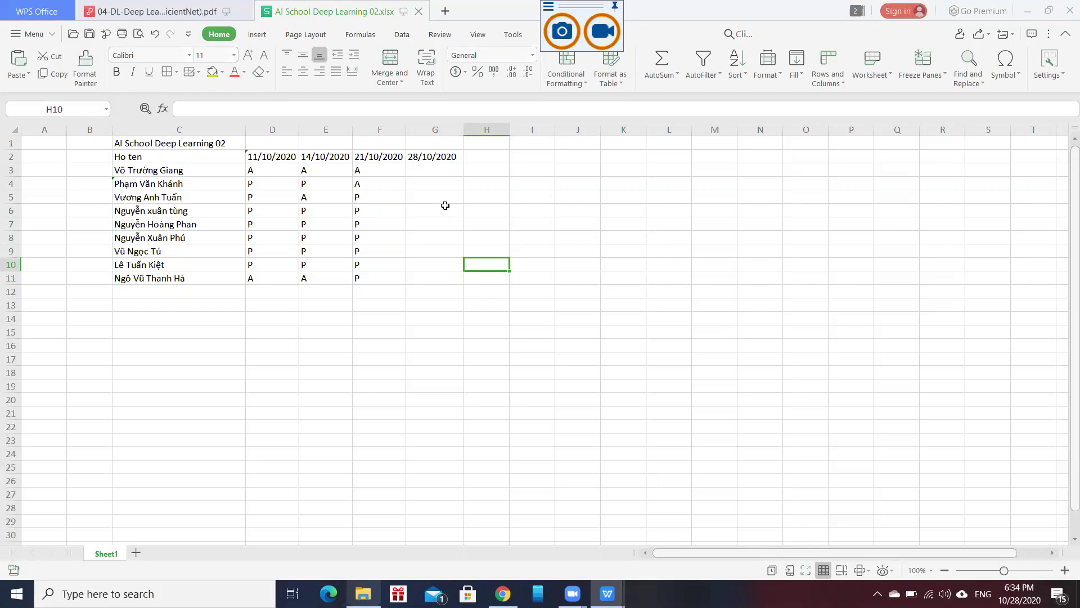
- Record the 28/10/2020 attendance of the first three students: A in G3, P in G4 and P in G5
click(423, 167)
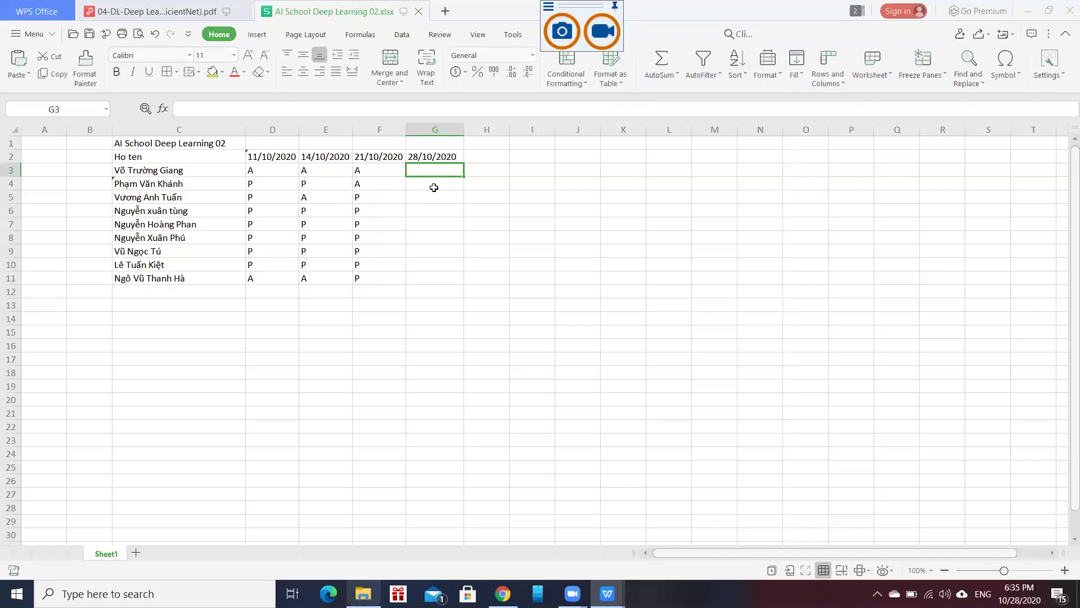
double_click(443, 182)
click(445, 172)
text(A)
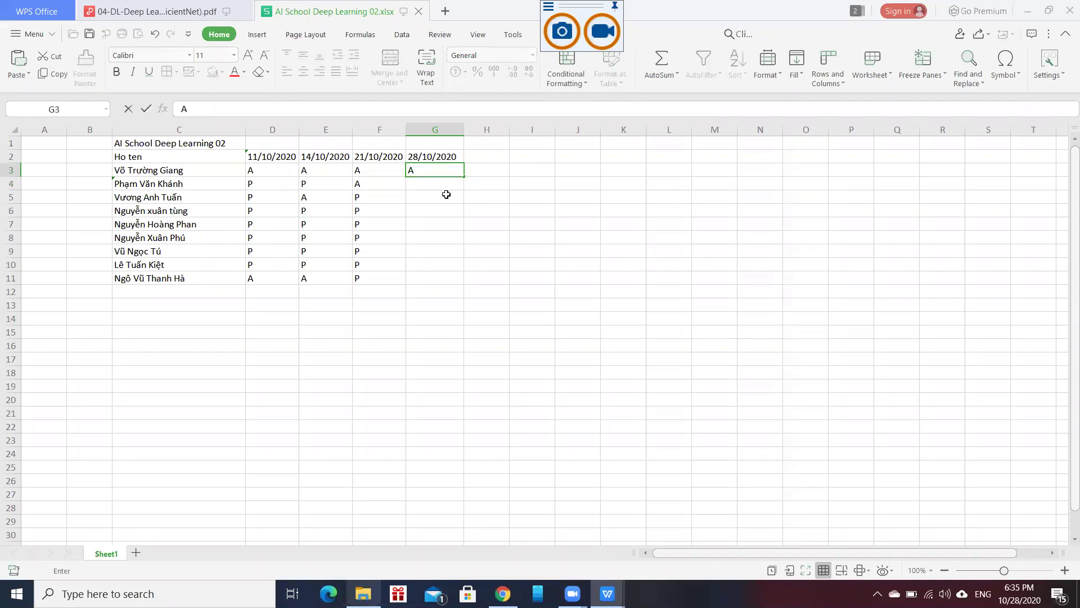
click(446, 194)
click(452, 184)
text(P)
key(Return)
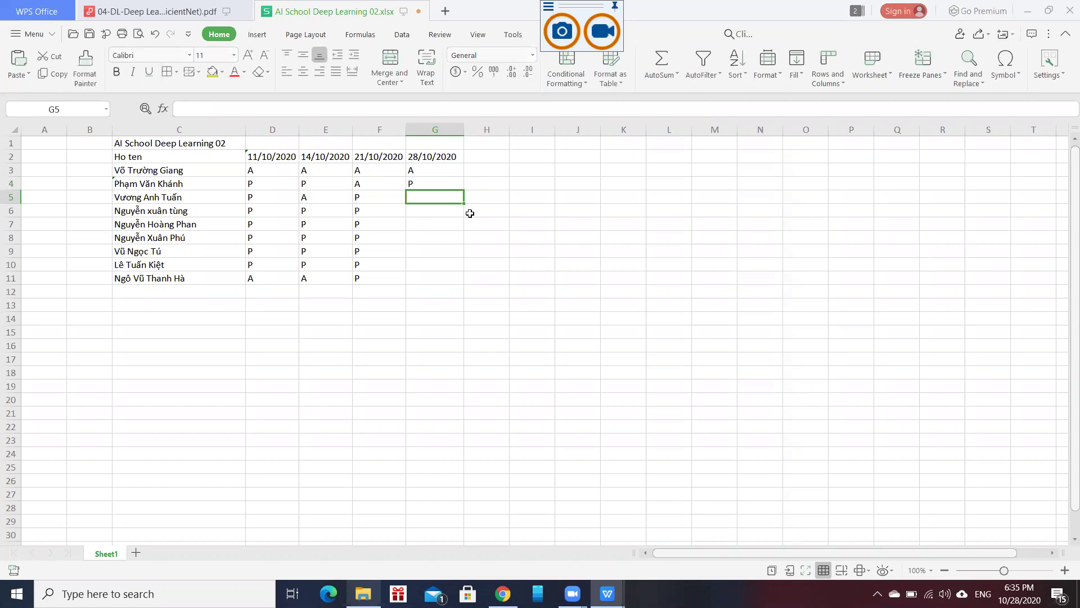
text(P)
key(Return)
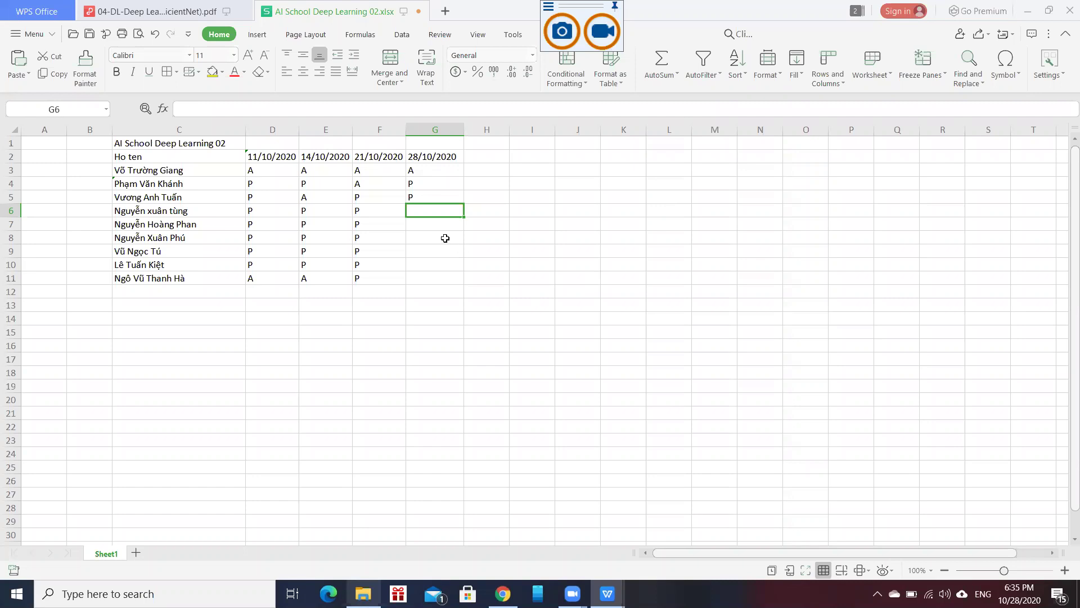
- Record the 28/10/2020 attendance for rows 6 to 8: P in G6, P in G7 and A in G8
text(P)
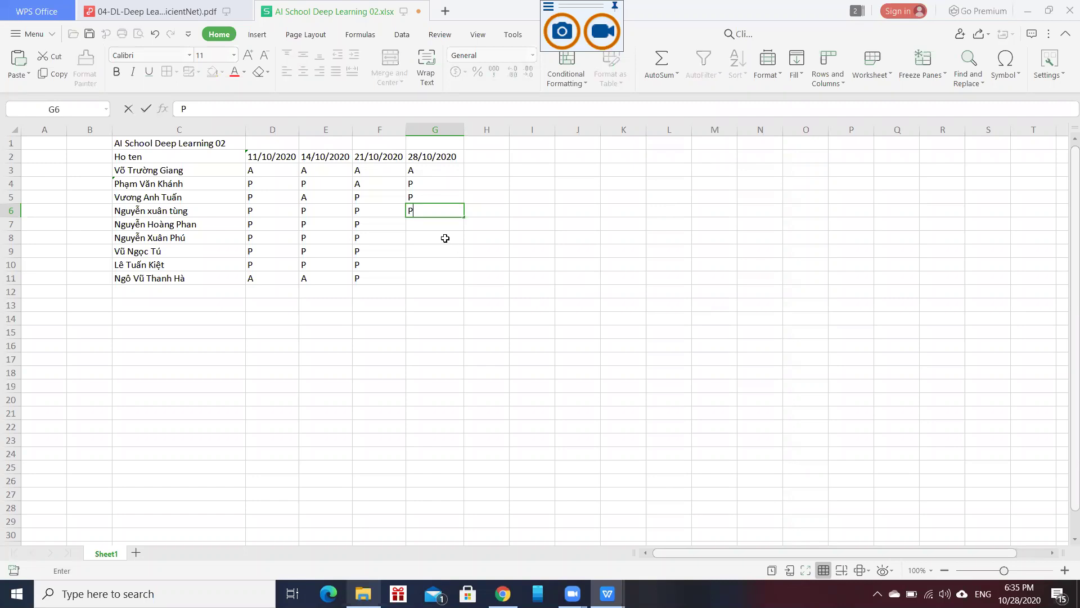
key(Return)
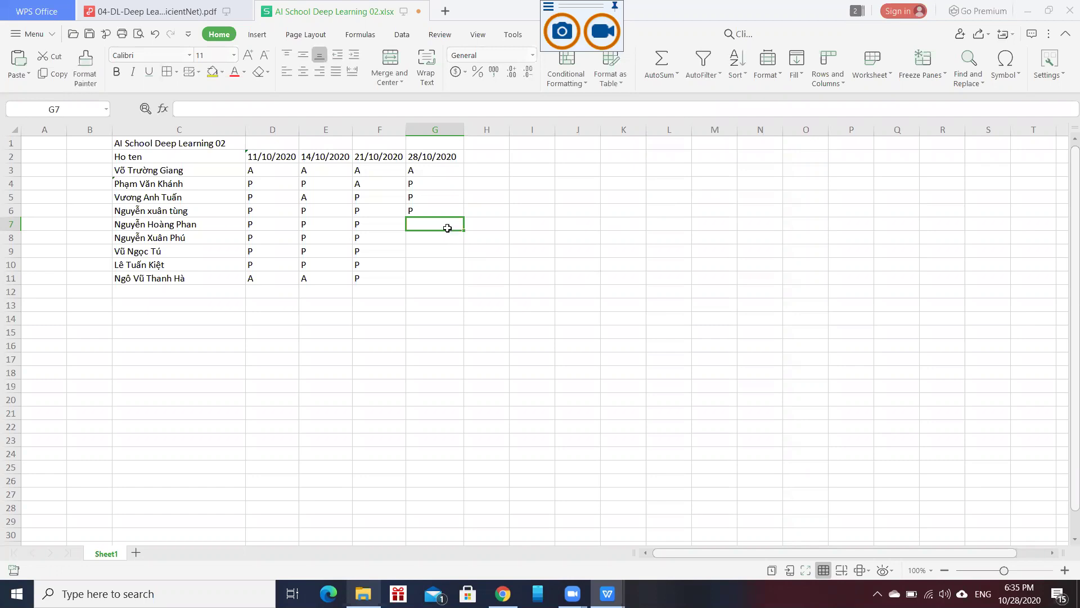
click(482, 286)
click(435, 225)
text(P)
key(Return)
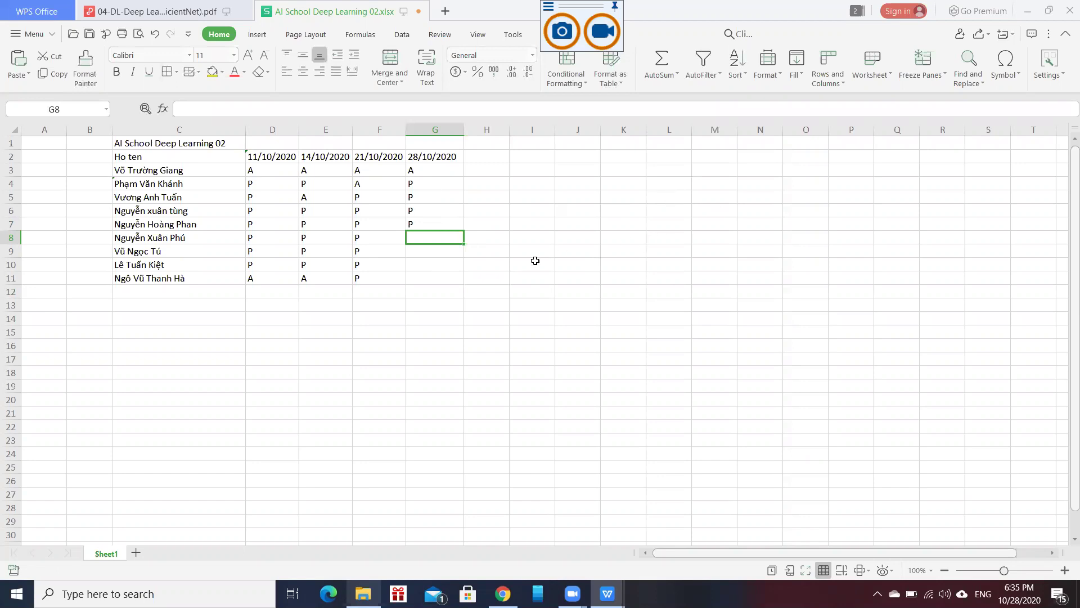
text(A)
key(Return)
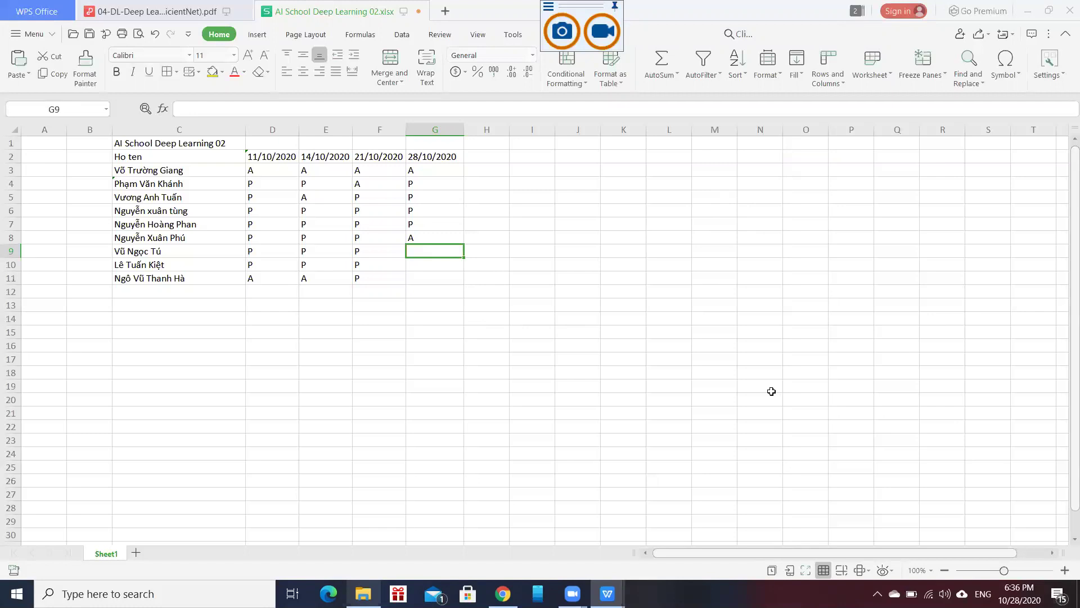
- Record the 28/10/2020 attendance of the last three students: P in G9, A in G10 and P in G11
text(P)
key(Return)
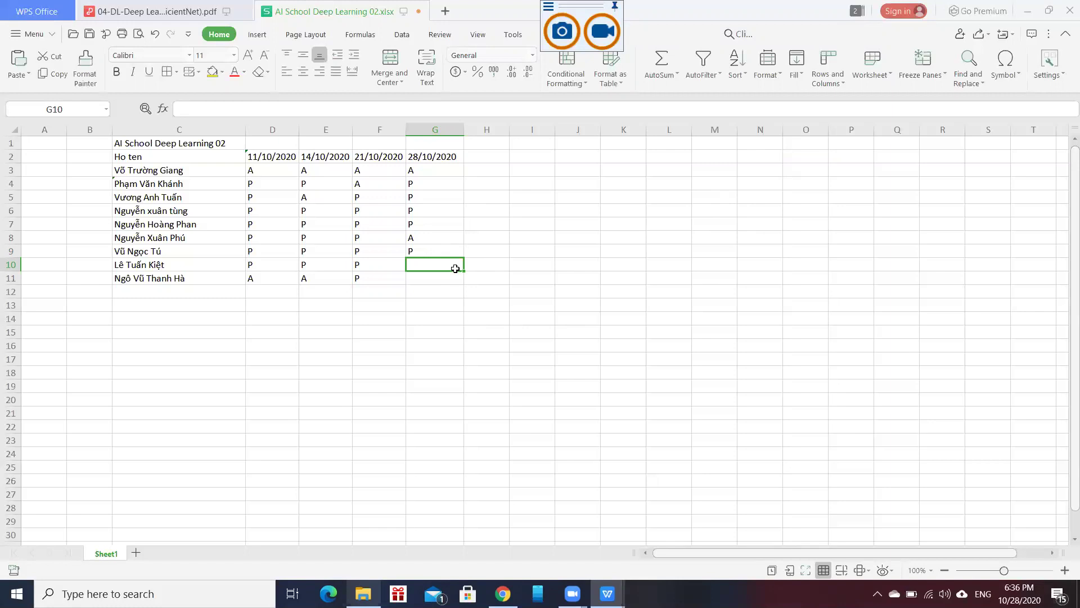
text(A)
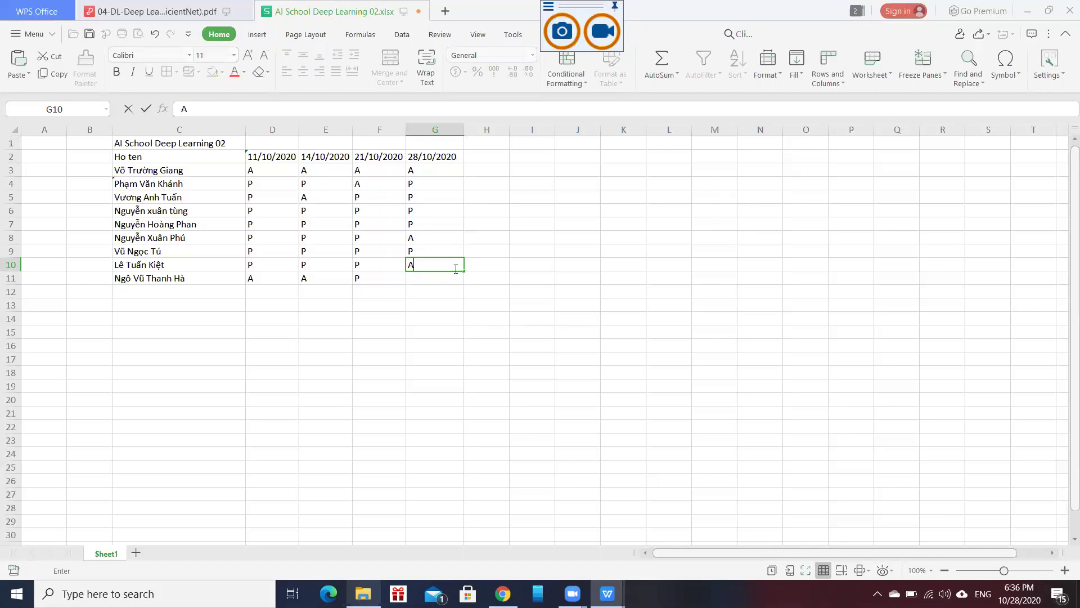
key(Return)
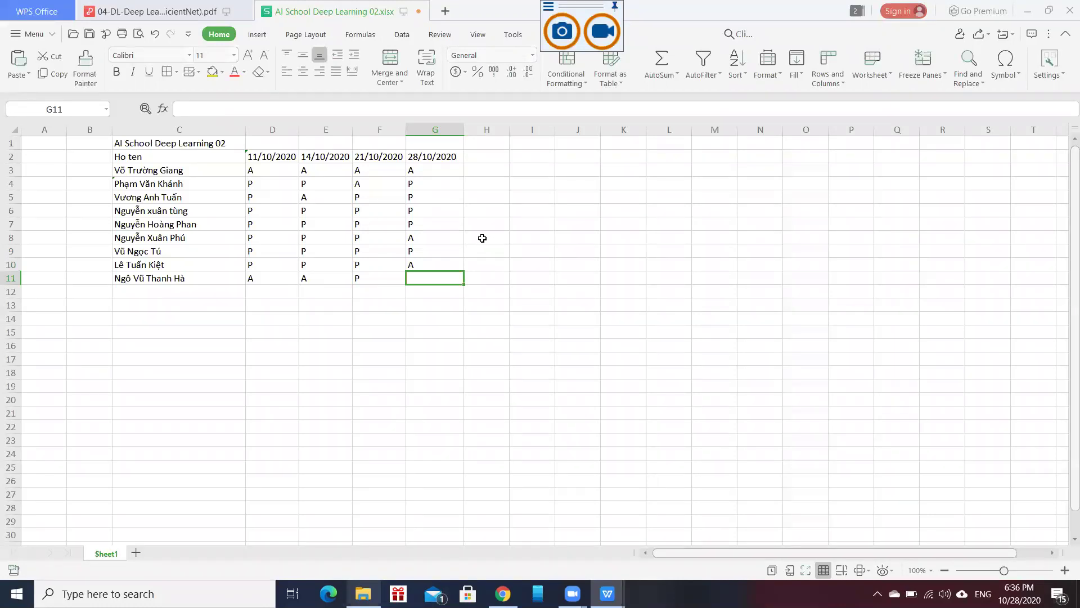
text(P)
key(Return)
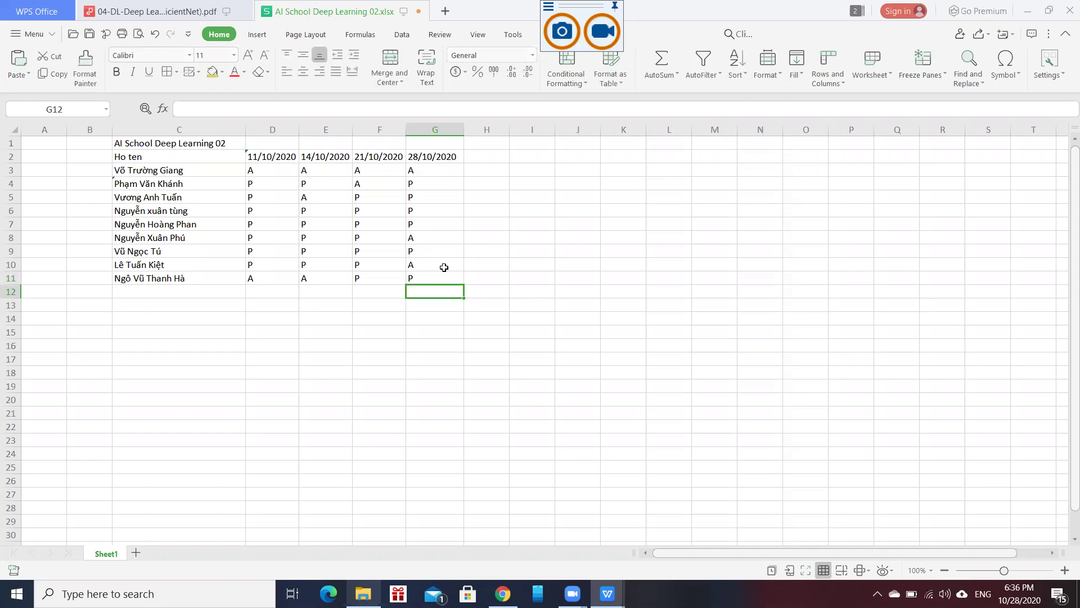
- Save the attendance workbook and switch to the 04-DL EfficientNet PDF slides
click(444, 266)
key(ctrl+s)
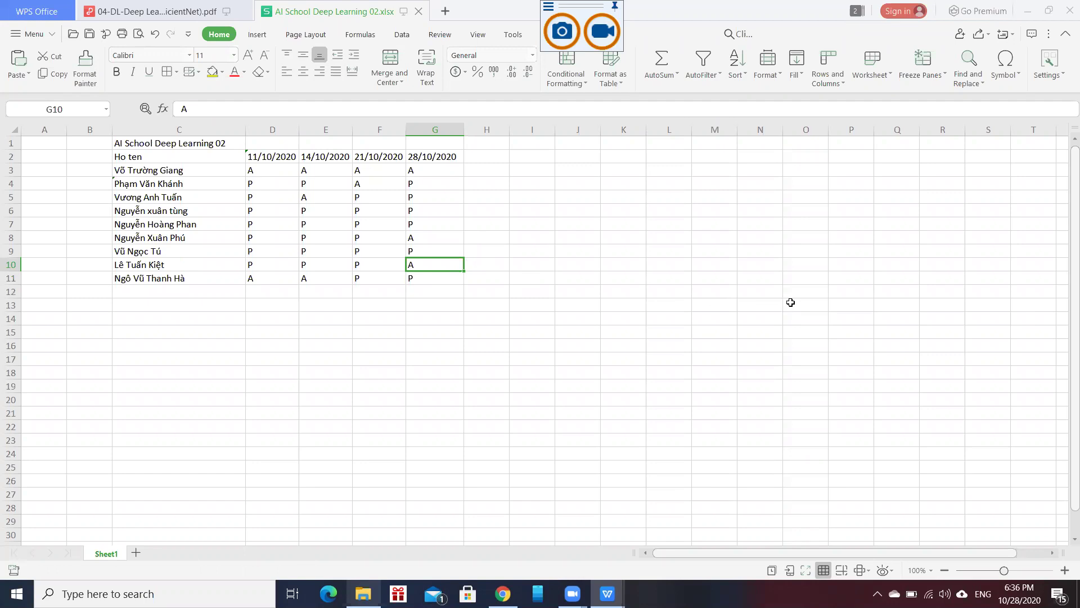
click(1027, 18)
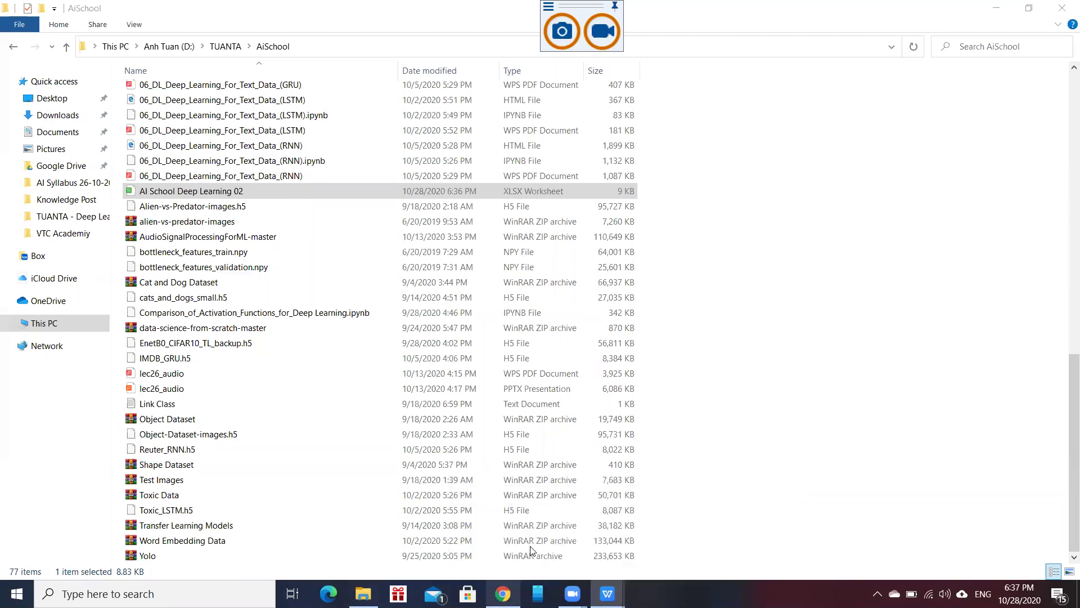
key(alt+Tab)
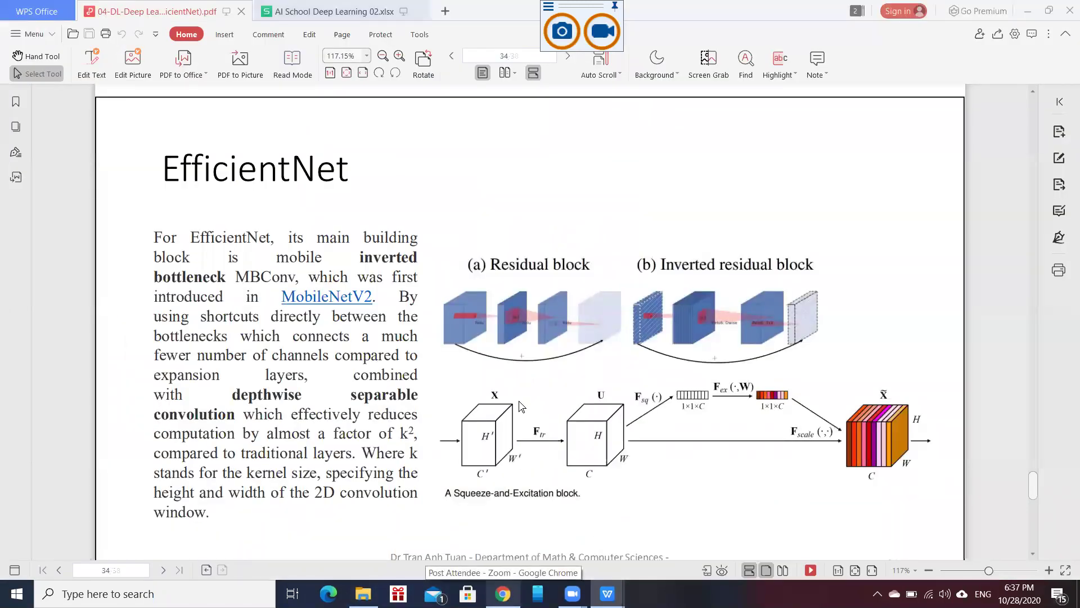